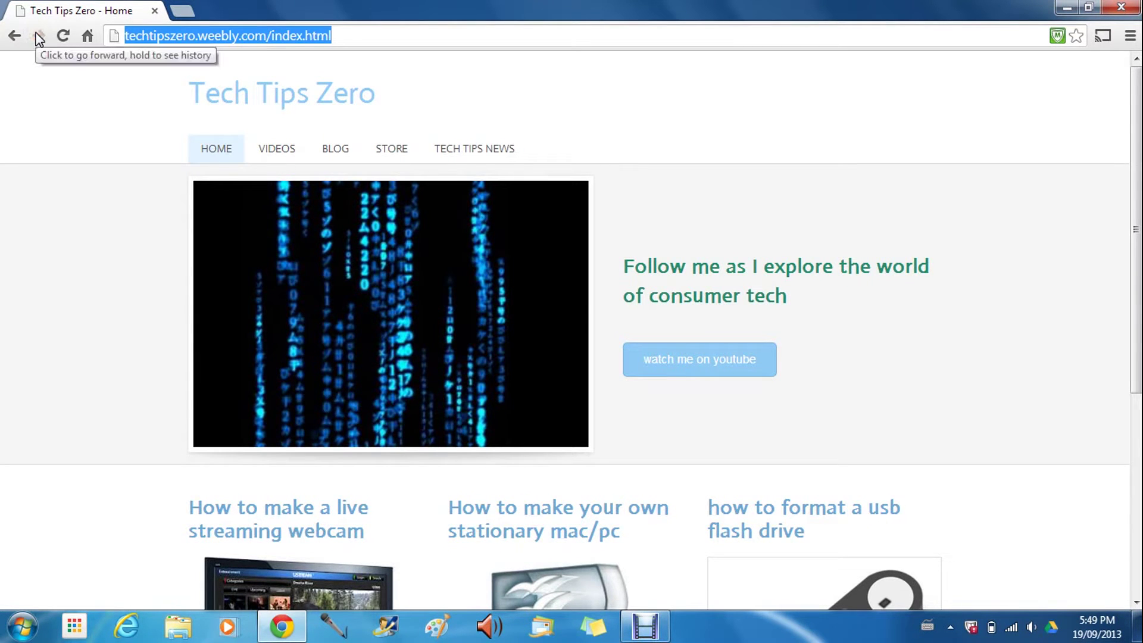
pyautogui.write('okoz')
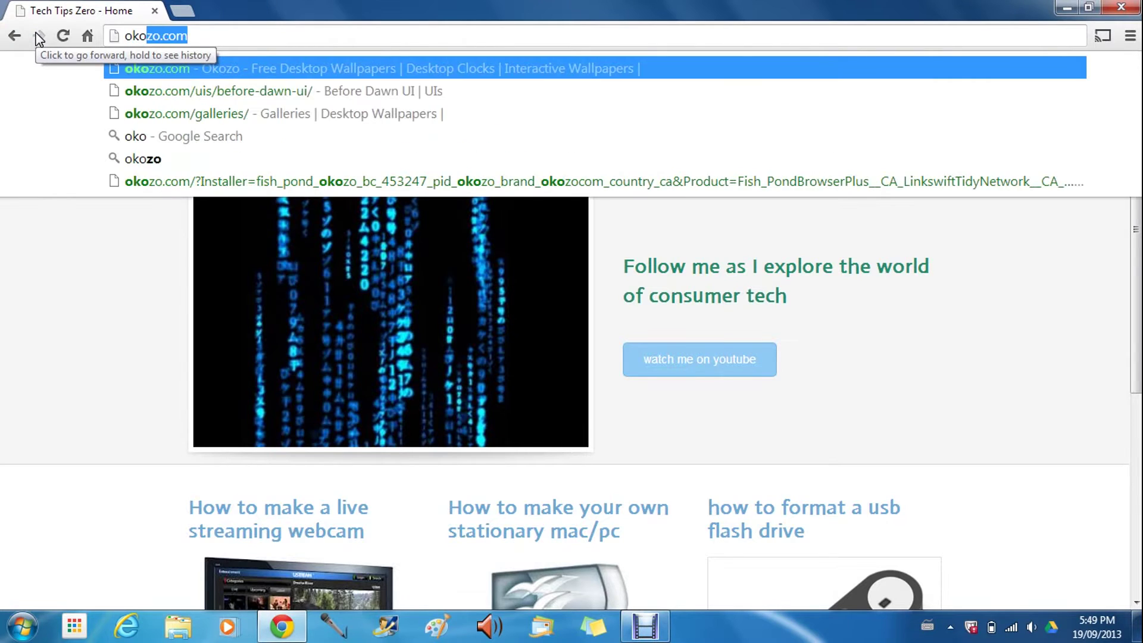
pyautogui.write('o')
# Load the okozo.com site by entering 'okozo' in Chrome's address bar
pyautogui.press('Return')
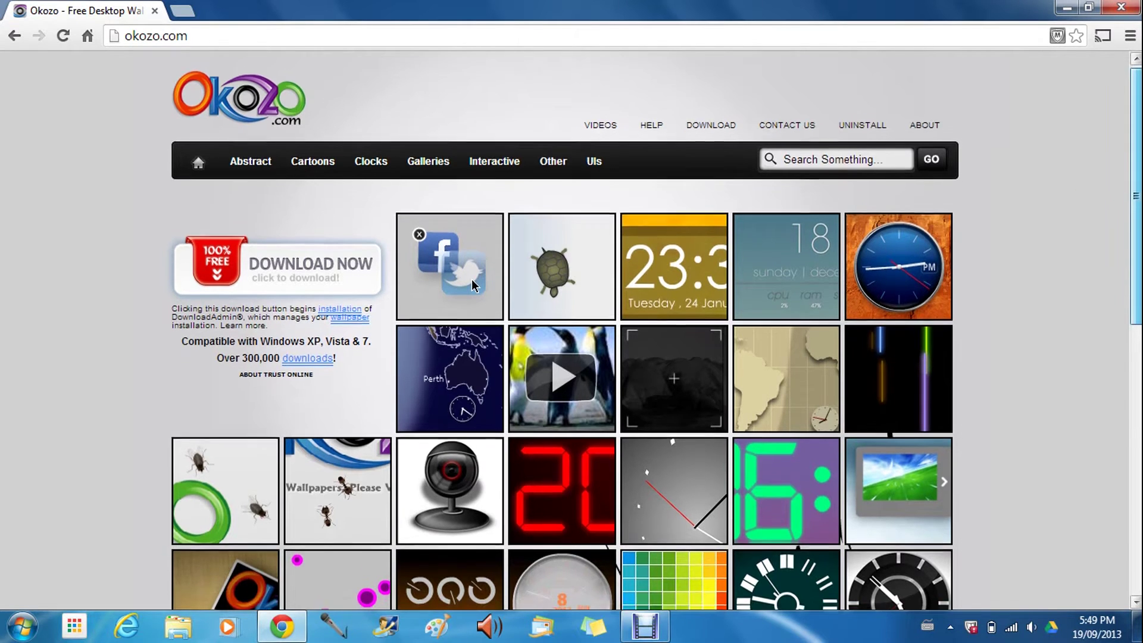
pyautogui.moveTo(1136, 179)
pyautogui.mouseDown()
pyautogui.moveTo(1136, 313)
pyautogui.moveTo(1134, 236)
pyautogui.mouseUp()
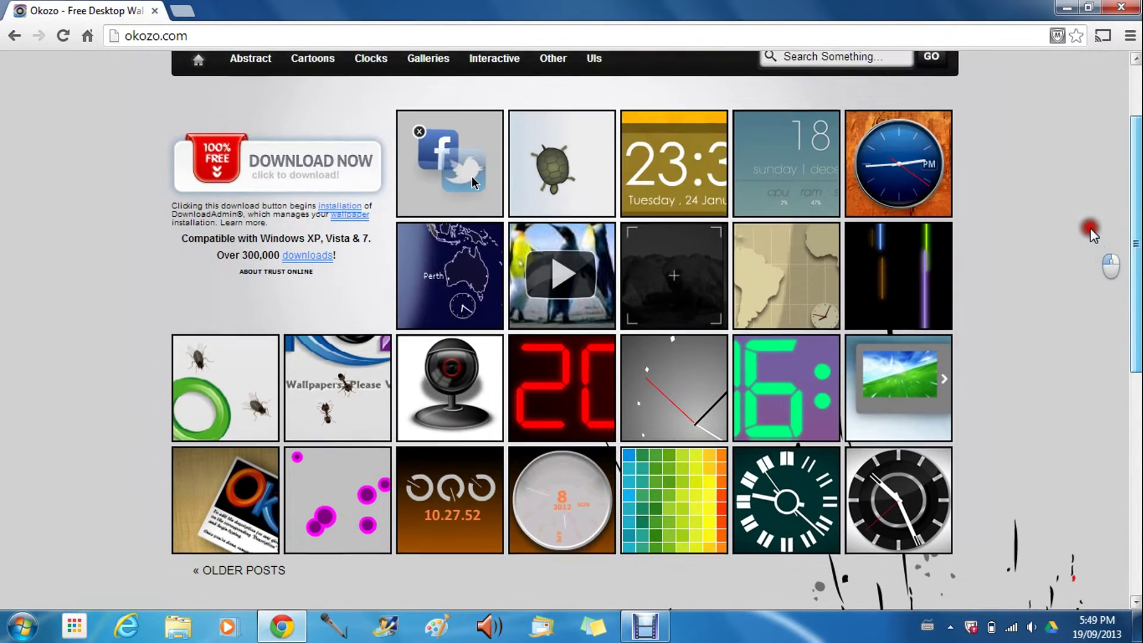
pyautogui.scroll(3, 1090, 232)
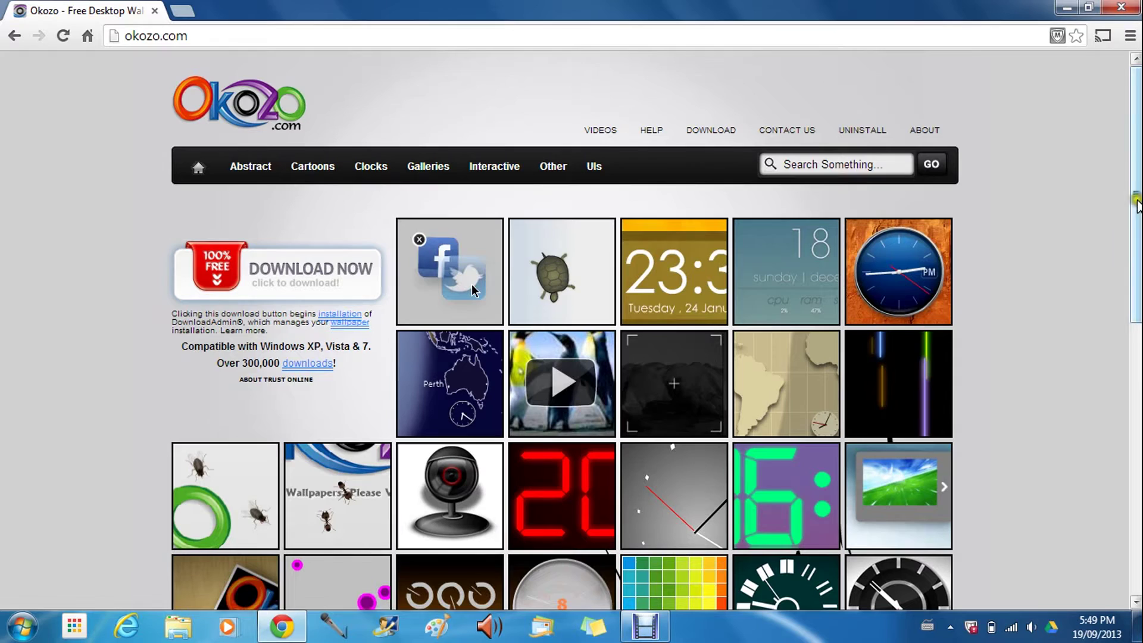
# Search the site for 'fish', open the orange fish wallpaper, and drop food in its preview
pyautogui.click(860, 165)
pyautogui.write('fish')
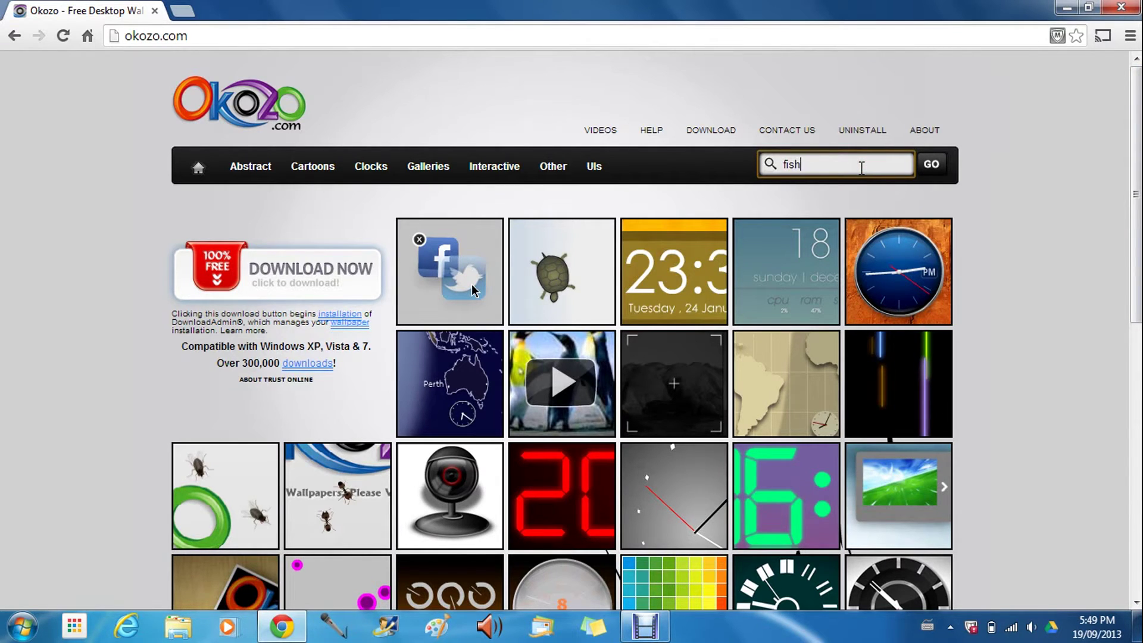
pyautogui.press('Return')
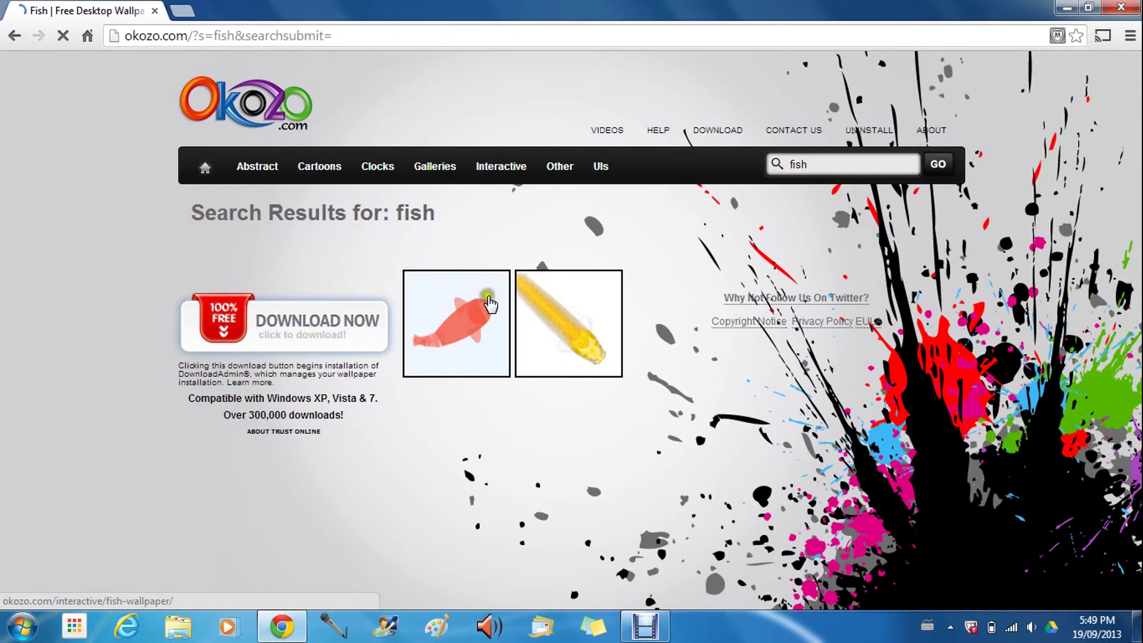
pyautogui.click(456, 309)
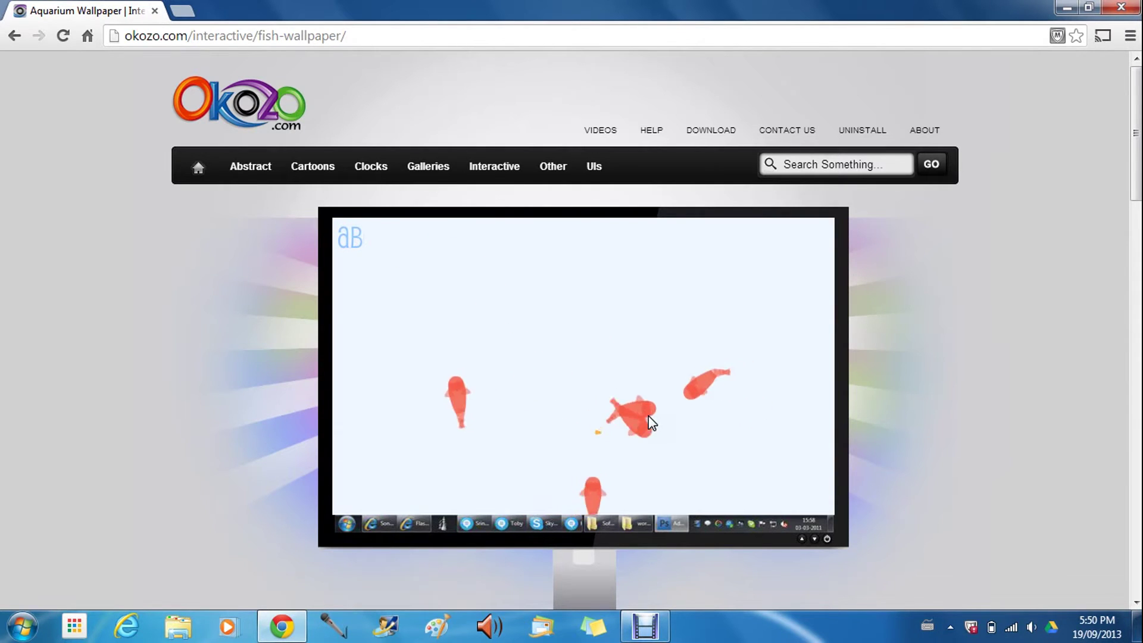
pyautogui.click(555, 371)
pyautogui.click(664, 402)
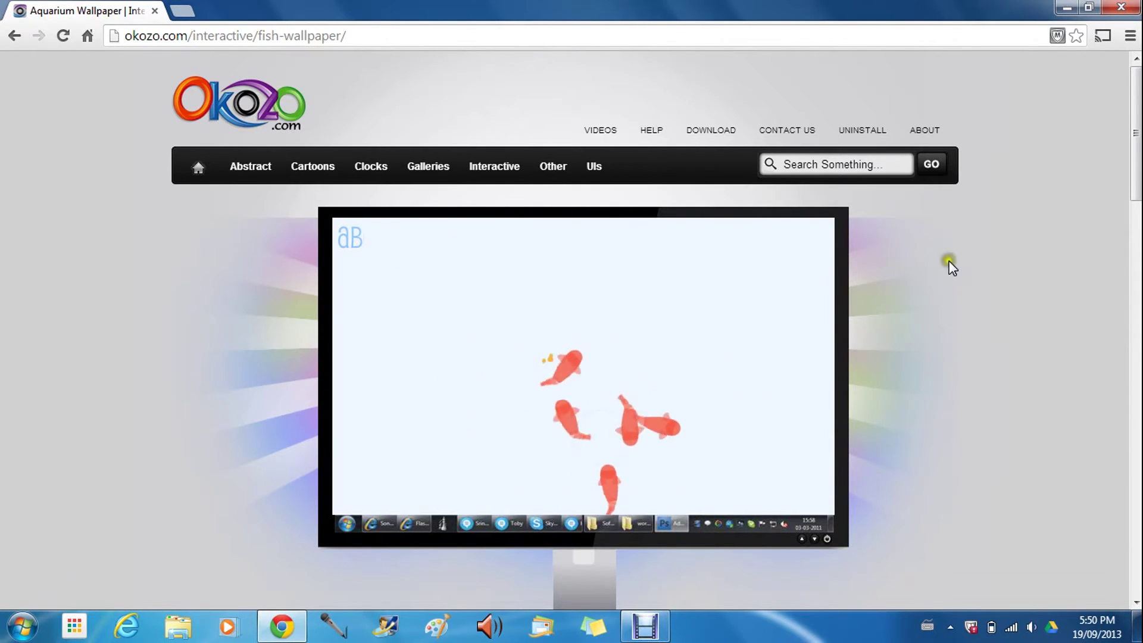
pyautogui.scroll(-5, 948, 268)
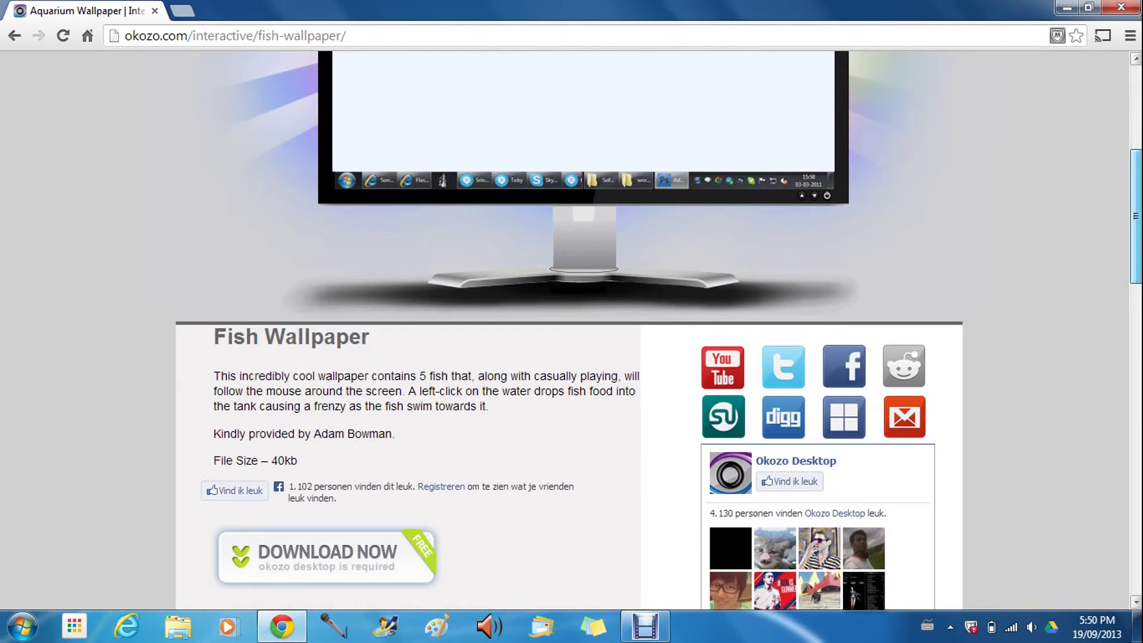
pyautogui.scroll(-3, 471, 391)
pyautogui.scroll(-2, 470, 391)
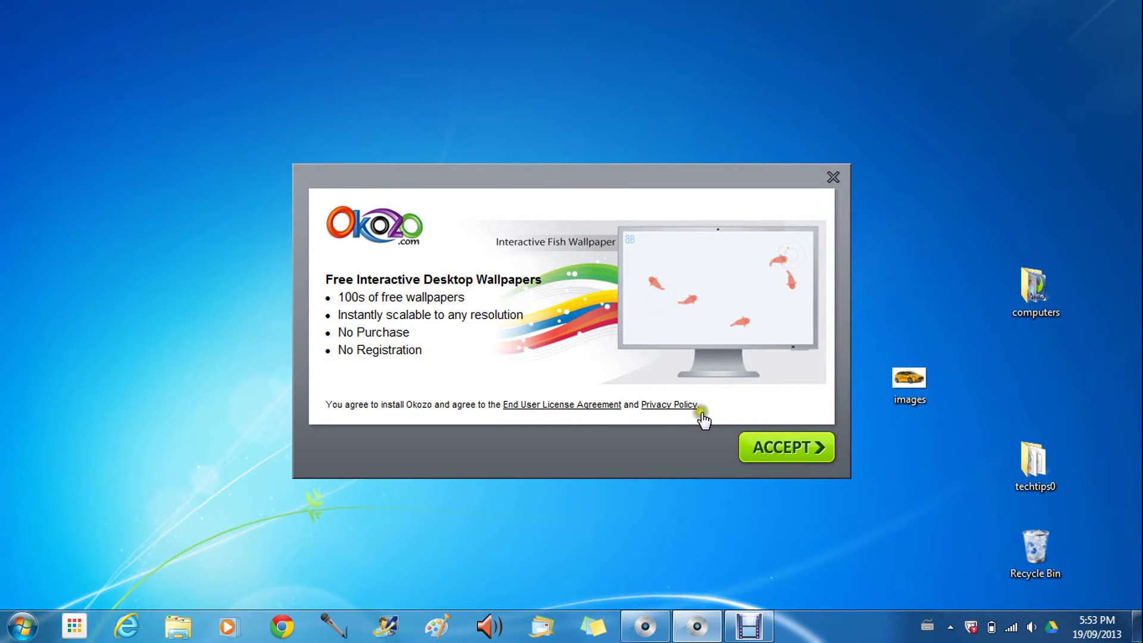
# Accept the terms, choose Custom Installation without the toolbar, and decline PC Optimizer Pro
pyautogui.click(762, 451)
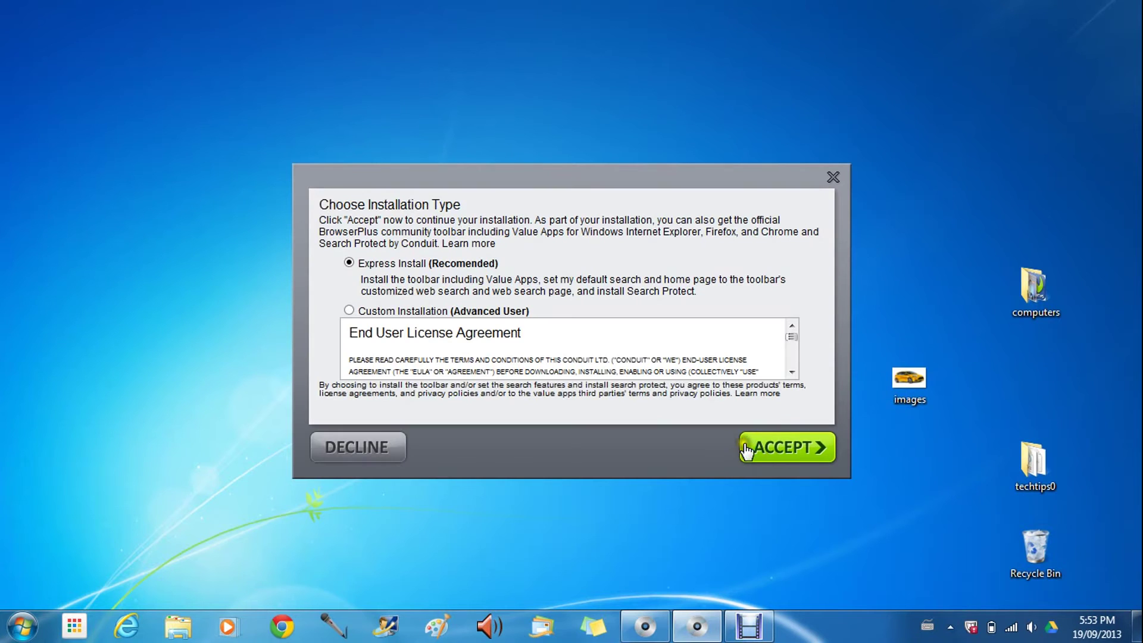
pyautogui.click(348, 312)
pyautogui.click(369, 328)
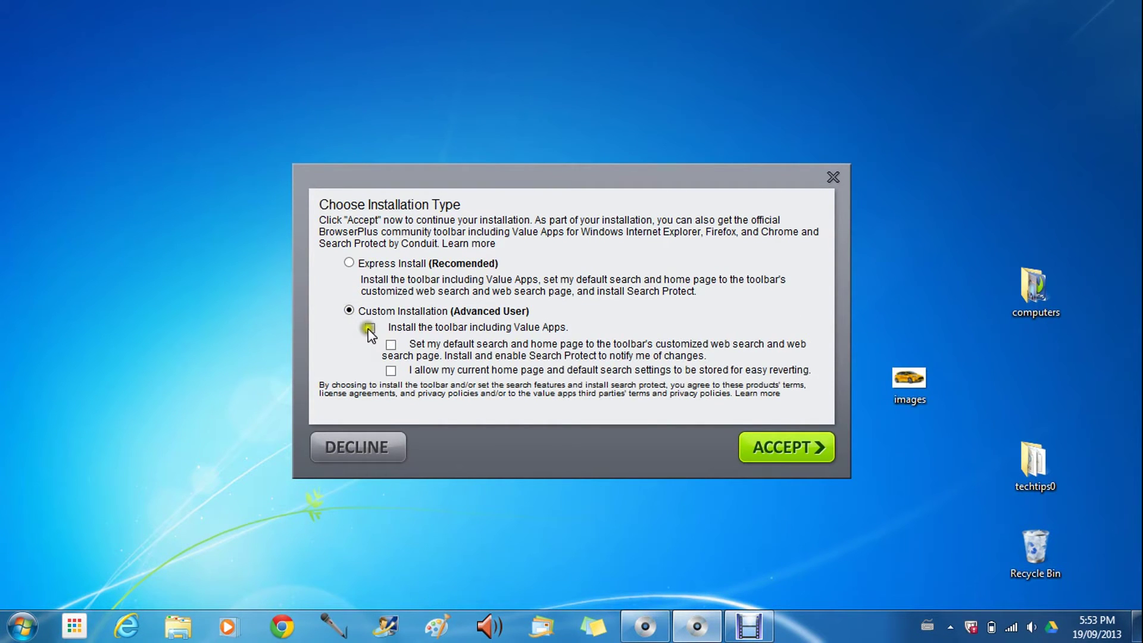
pyautogui.click(787, 449)
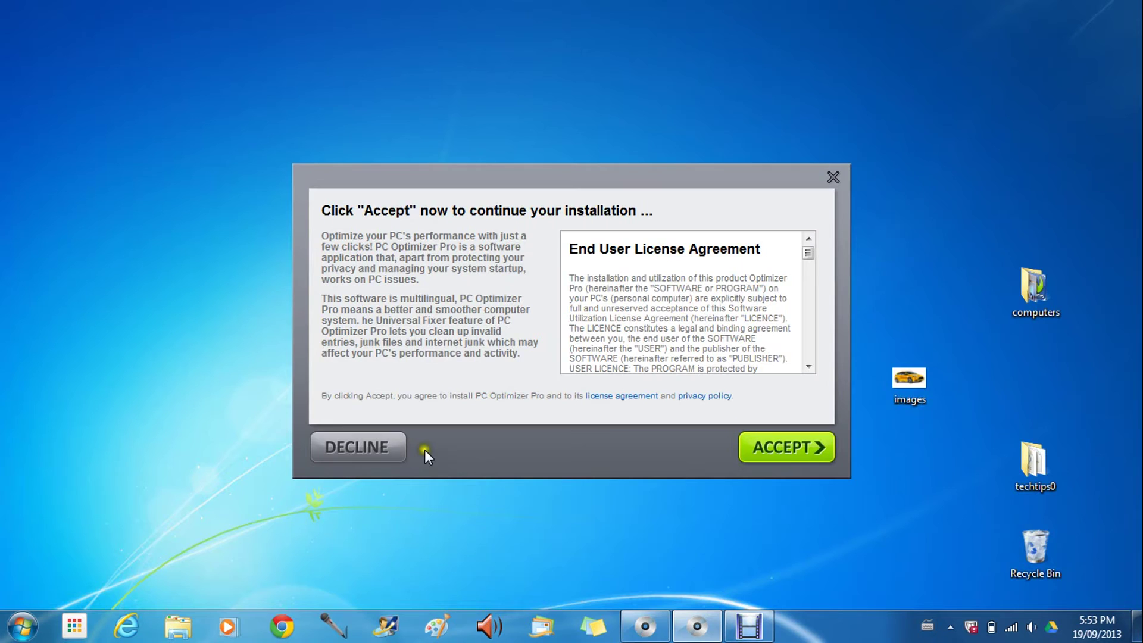
pyautogui.click(353, 446)
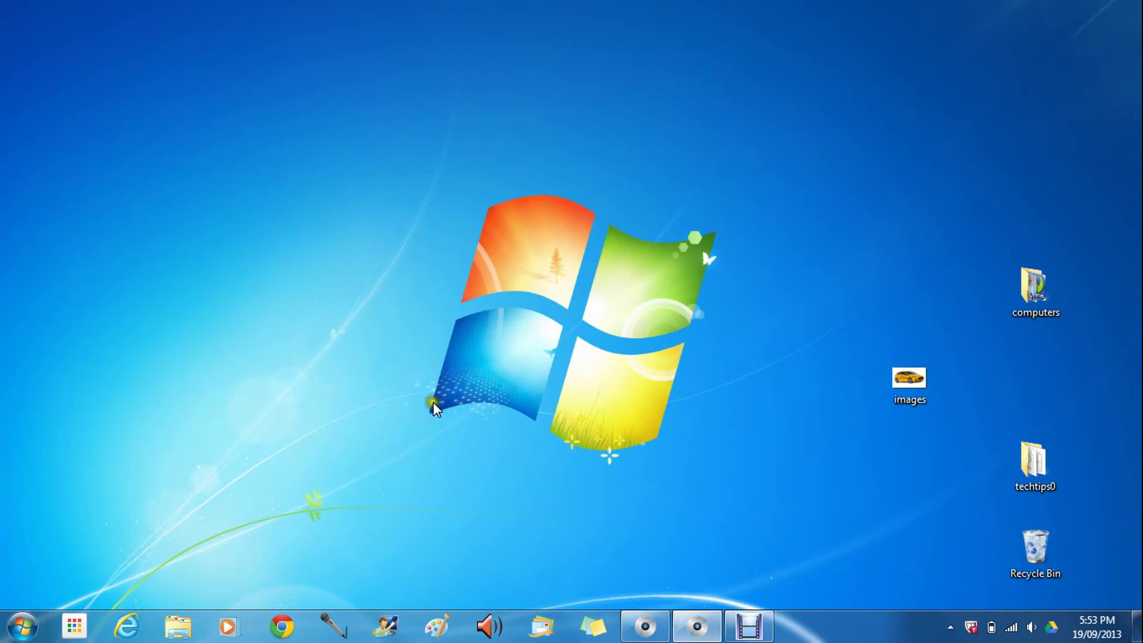
# Restore the downloading software window from the taskbar
pyautogui.moveTo(696, 627)
pyautogui.click(677, 629)
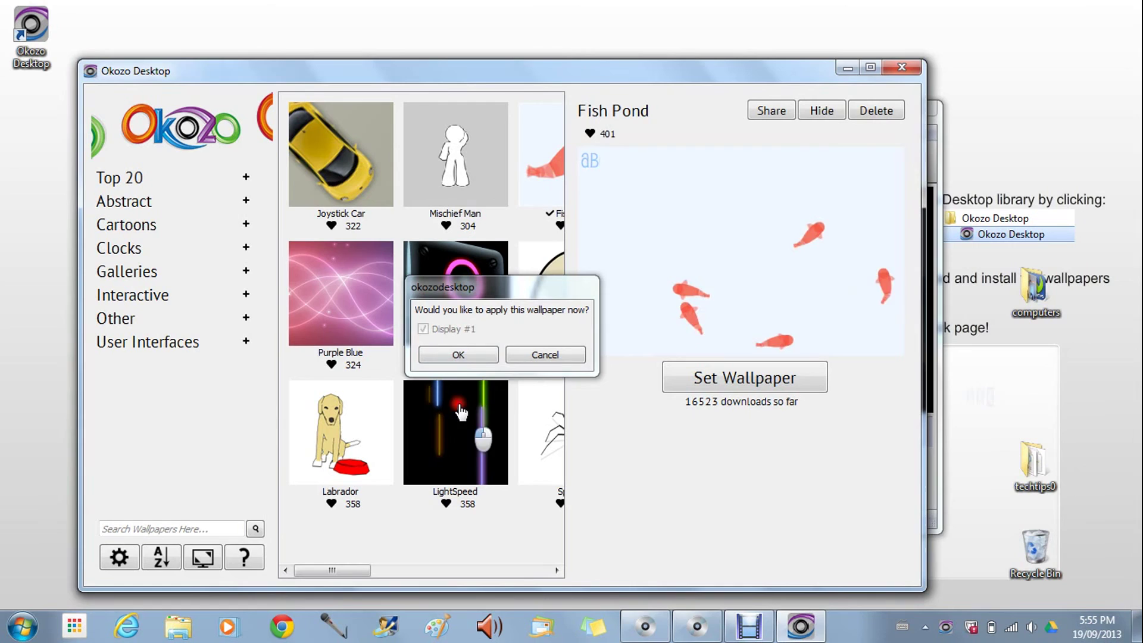
# Apply the Fish Pond wallpaper now, then close the Okozo Desktop window
pyautogui.click(459, 355)
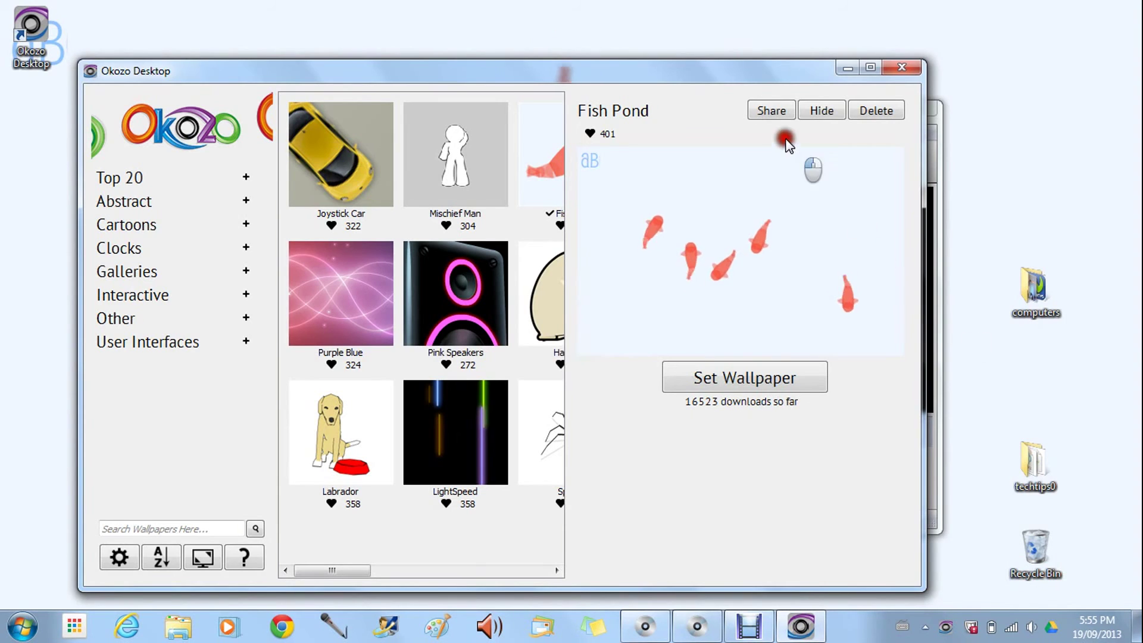
pyautogui.click(902, 69)
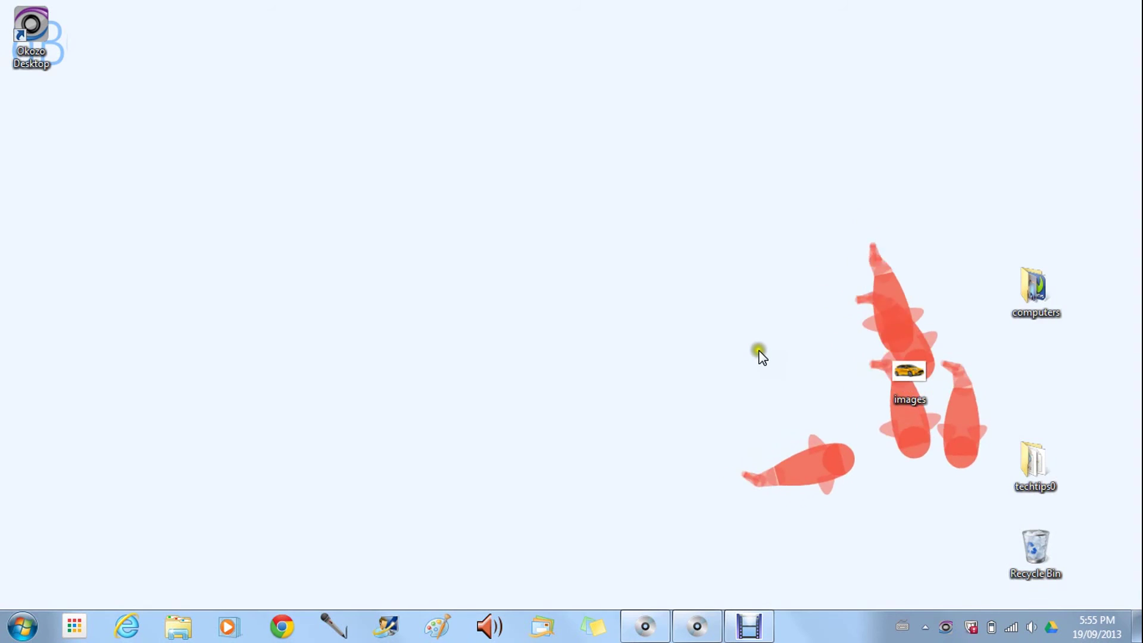
# Close the leftover okozo.com Chrome window and drop food twice on the desktop for the koi
pyautogui.click(567, 199)
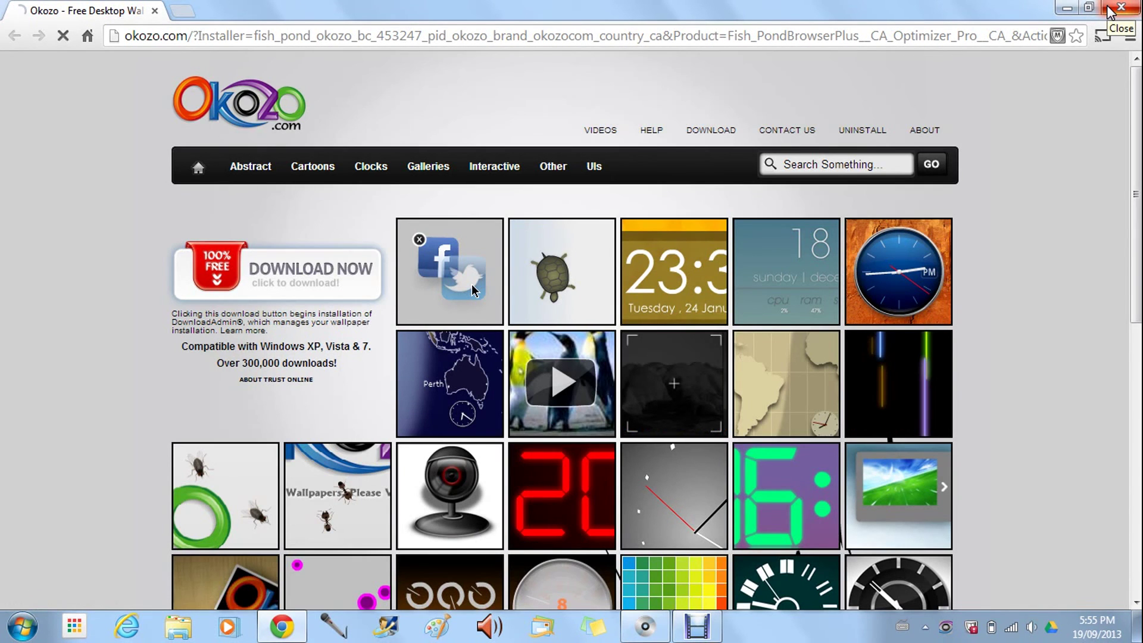
pyautogui.click(1111, 9)
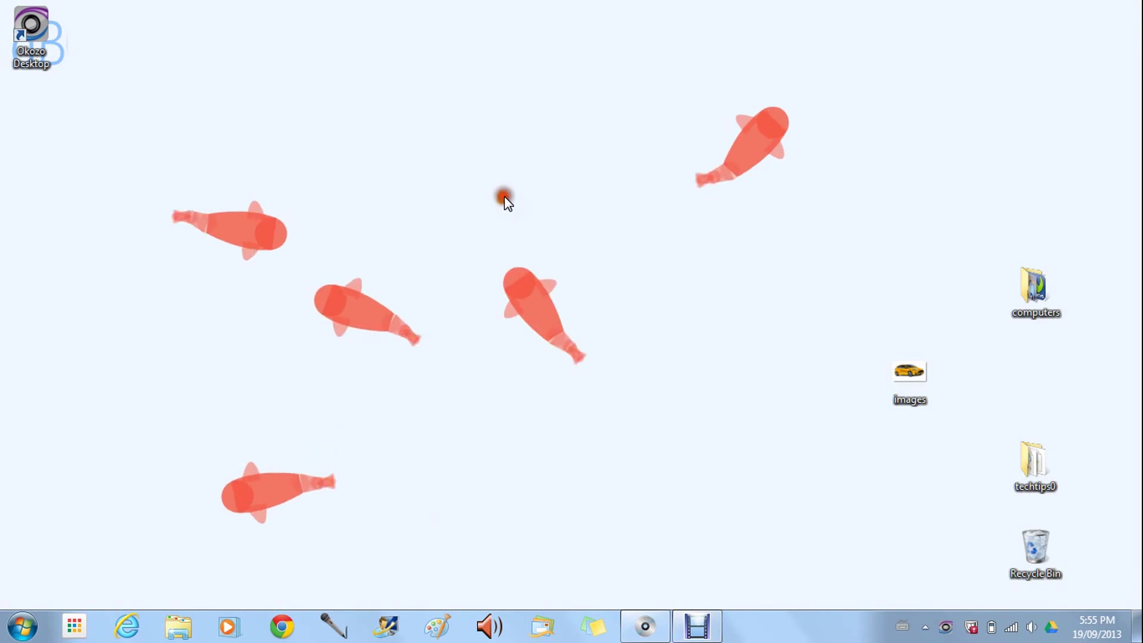
pyautogui.click(505, 197)
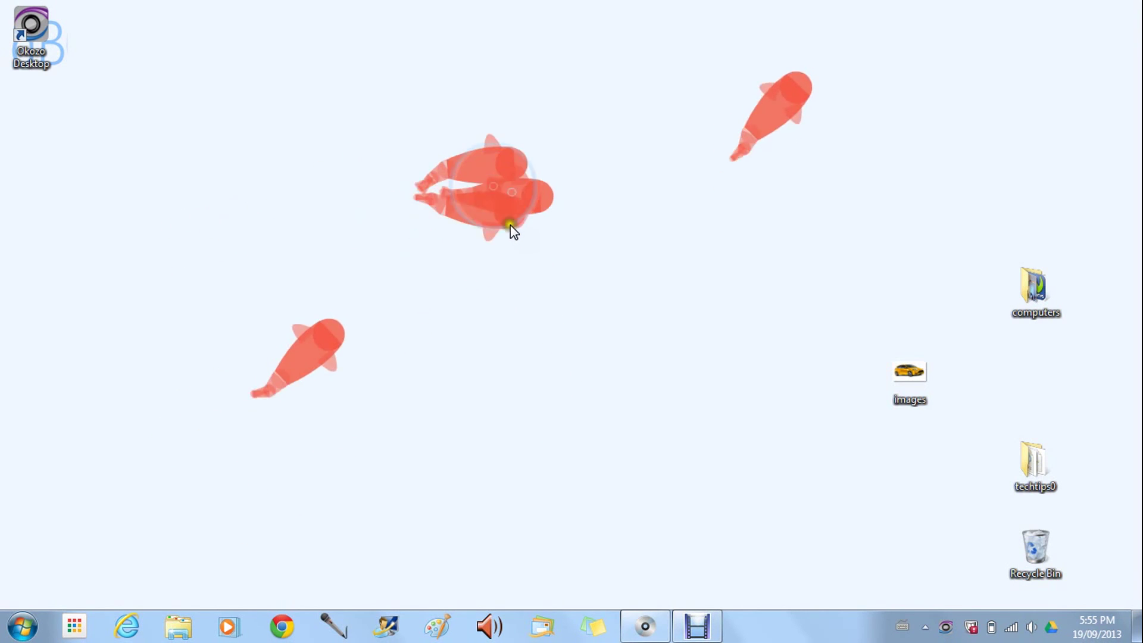
pyautogui.click(510, 226)
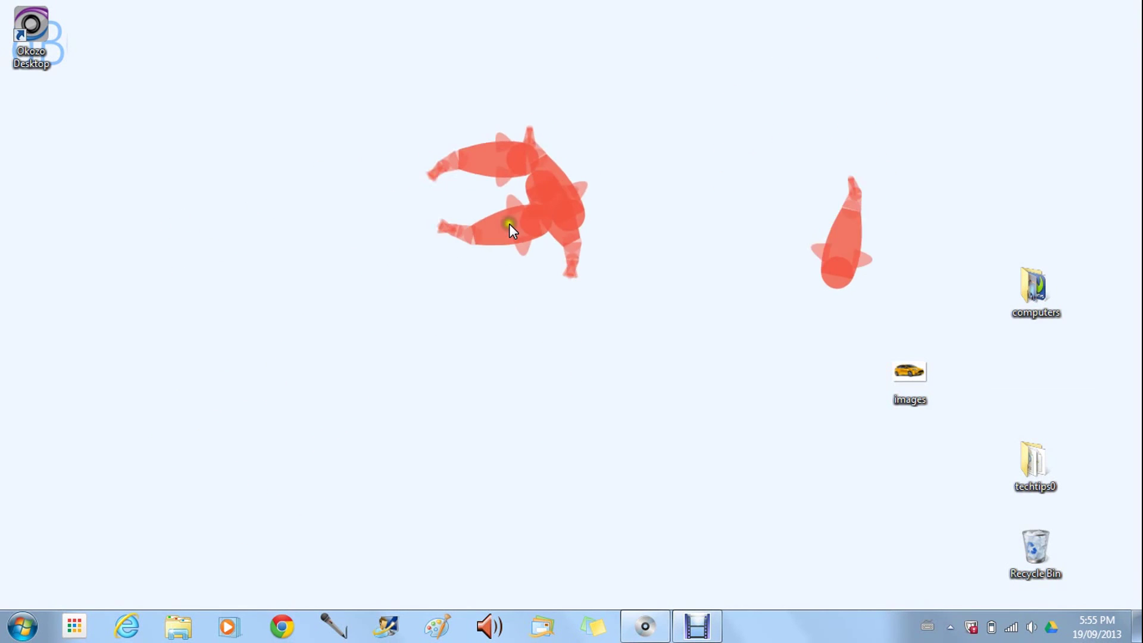